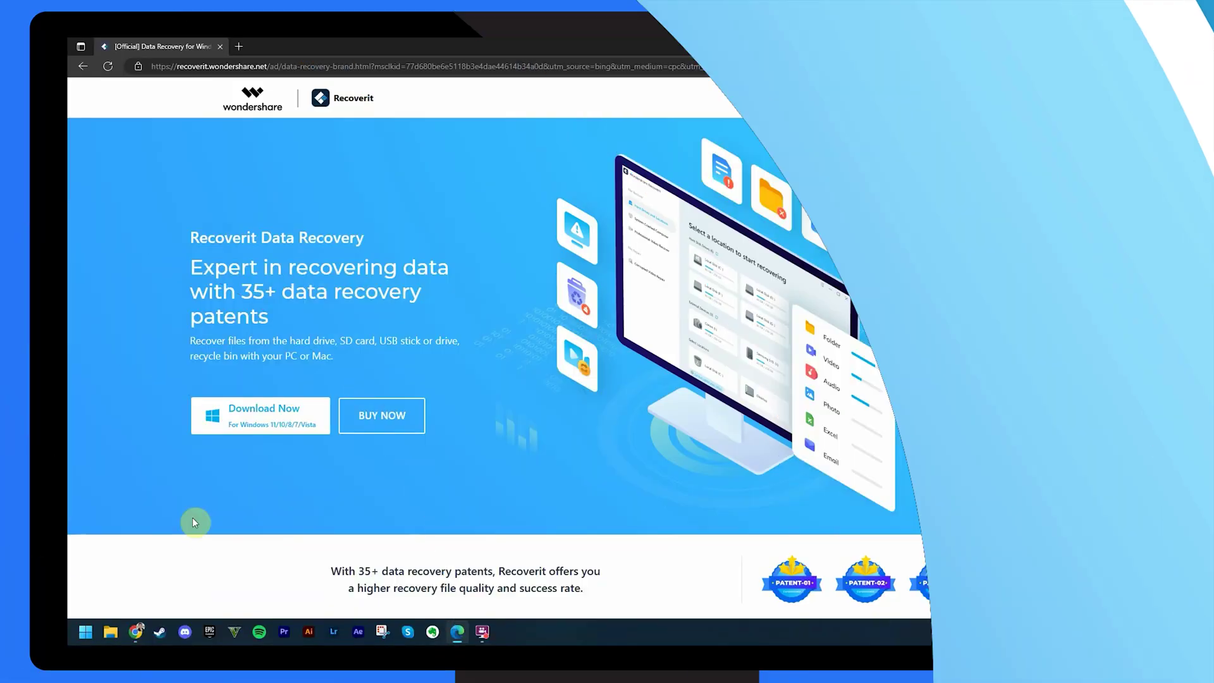
# Open Add or remove programs and filter the installed apps to 'logitech', showing Logitech G HUB.
pyautogui.press('super')
pyautogui.write('add remove')
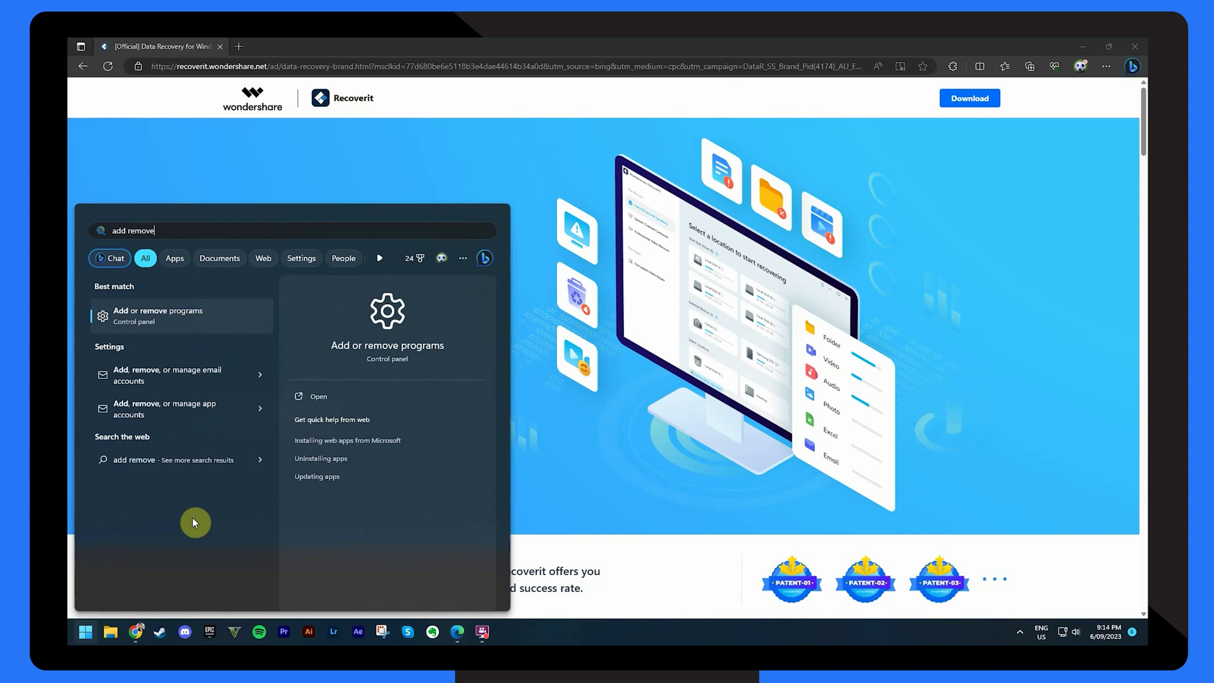
pyautogui.click(169, 312)
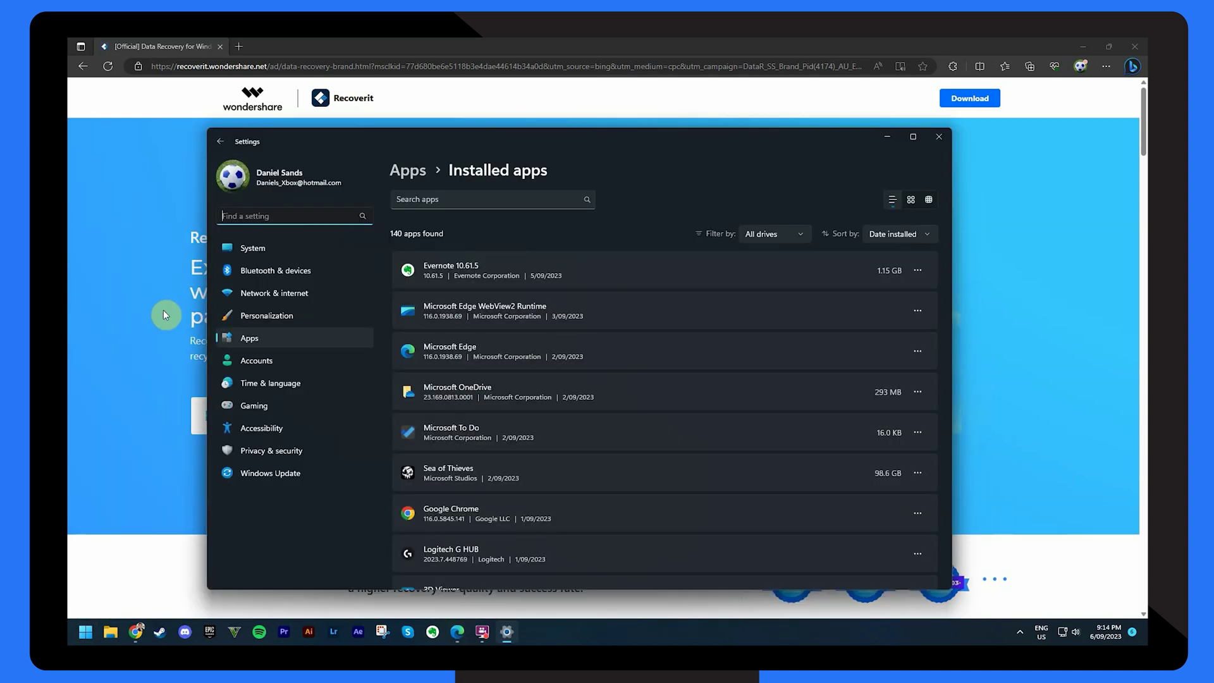
pyautogui.click(414, 198)
pyautogui.write('elogitech')
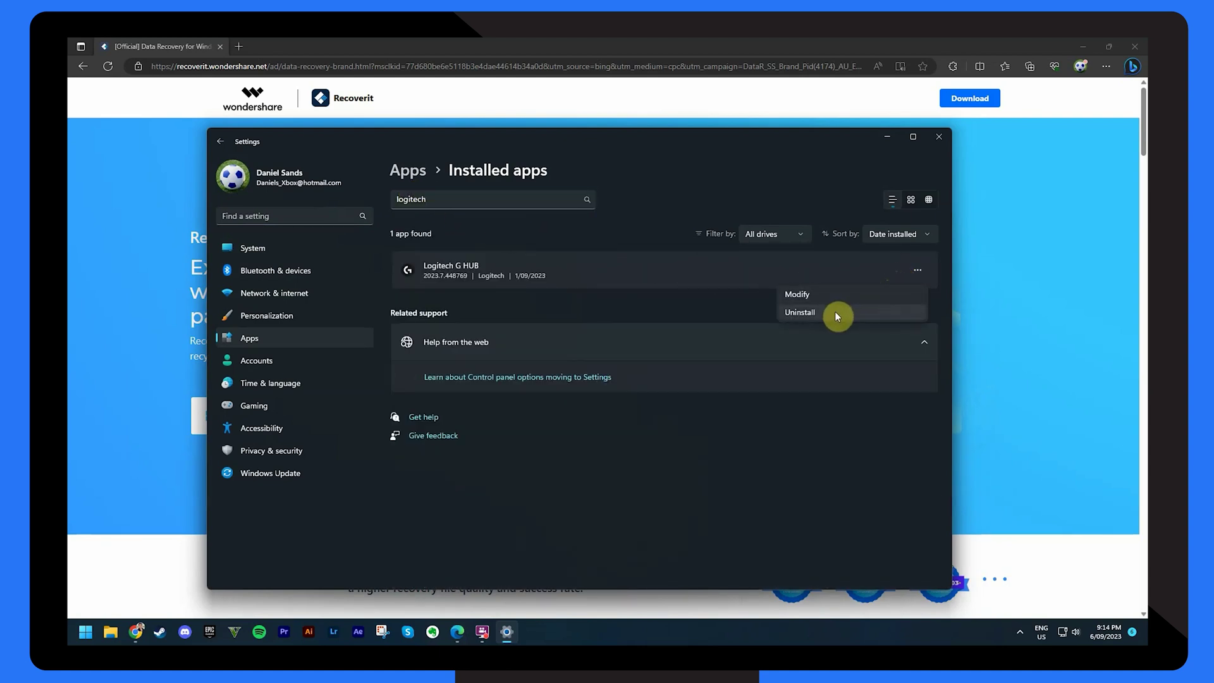
pyautogui.press('super')
pyautogui.write('appwi')
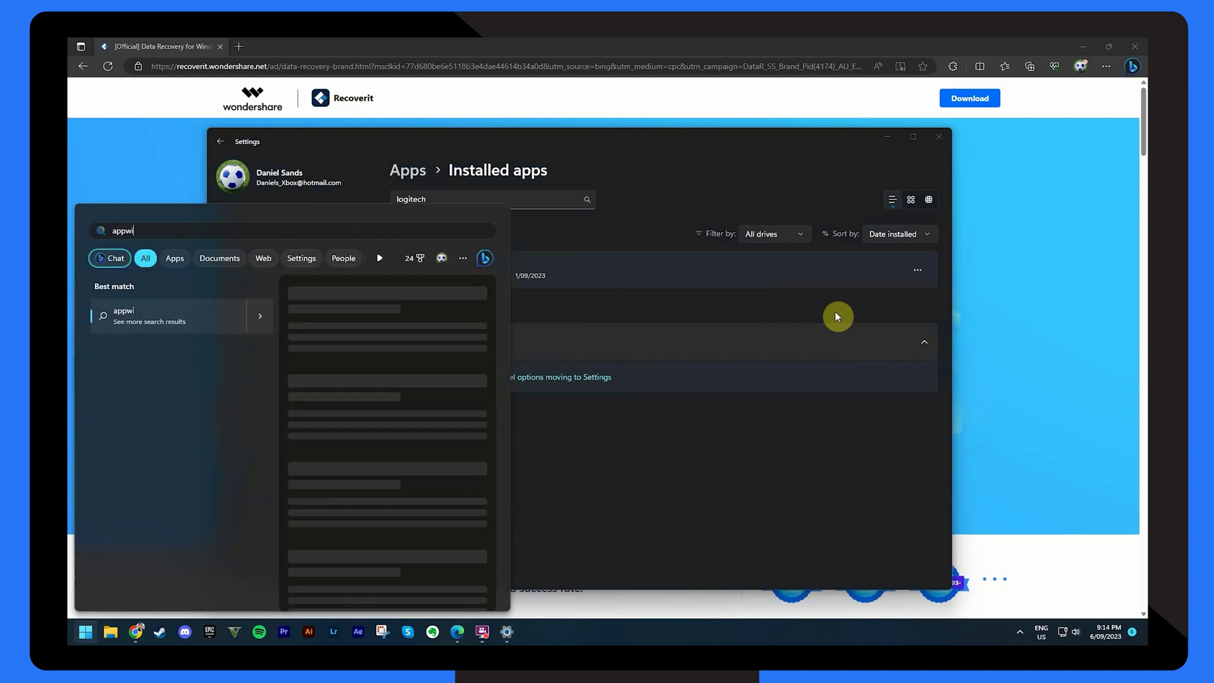
pyautogui.write('z.cpl')
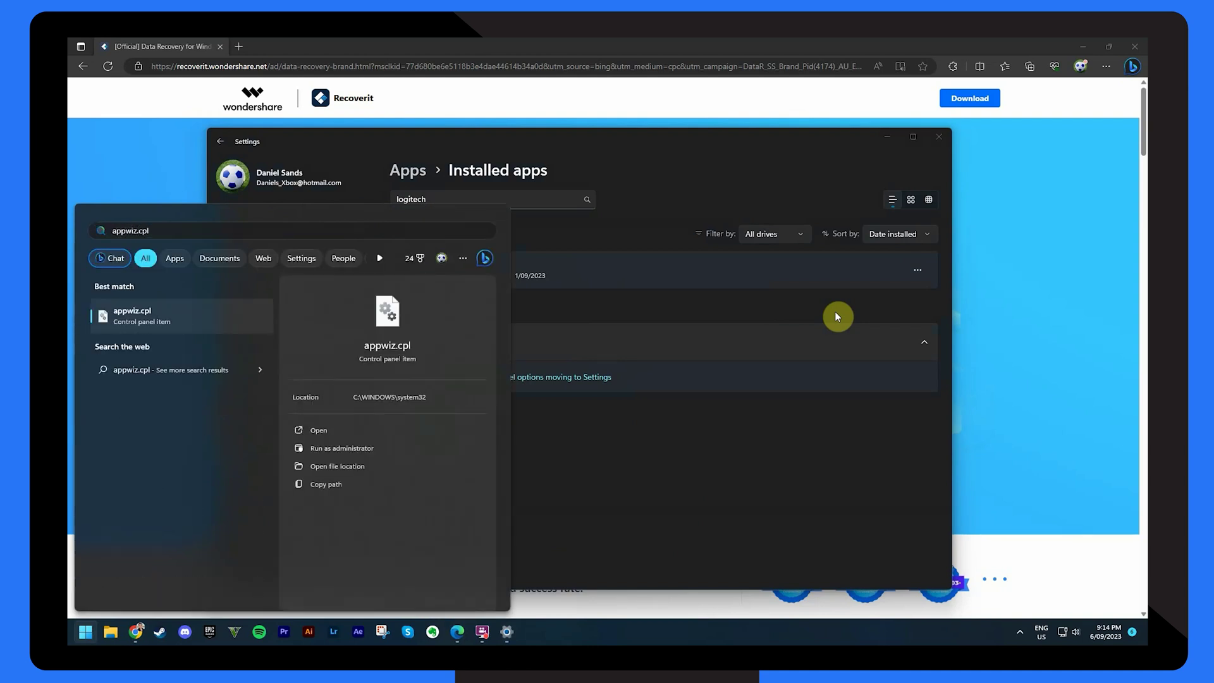
# Open Programs and Features (appwiz.cpl) and review its 93 installed programs for mouse software.
pyautogui.click(149, 326)
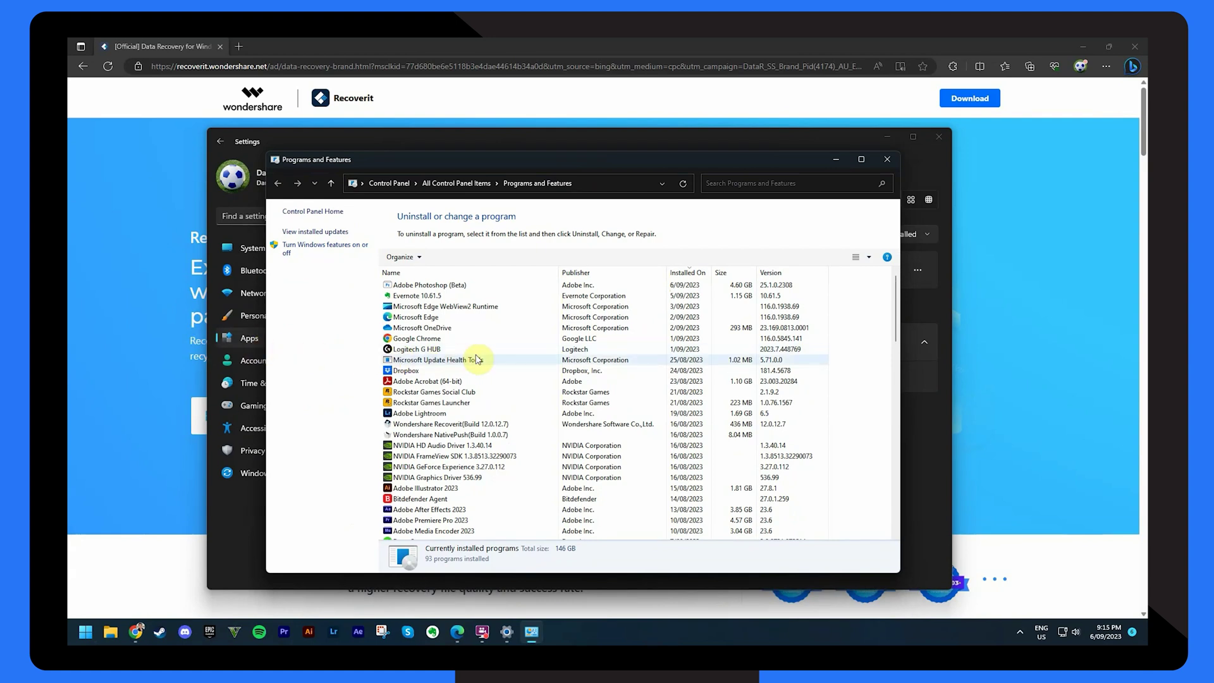
pyautogui.scroll(-6, 587, 343)
pyautogui.scroll(-4, 588, 344)
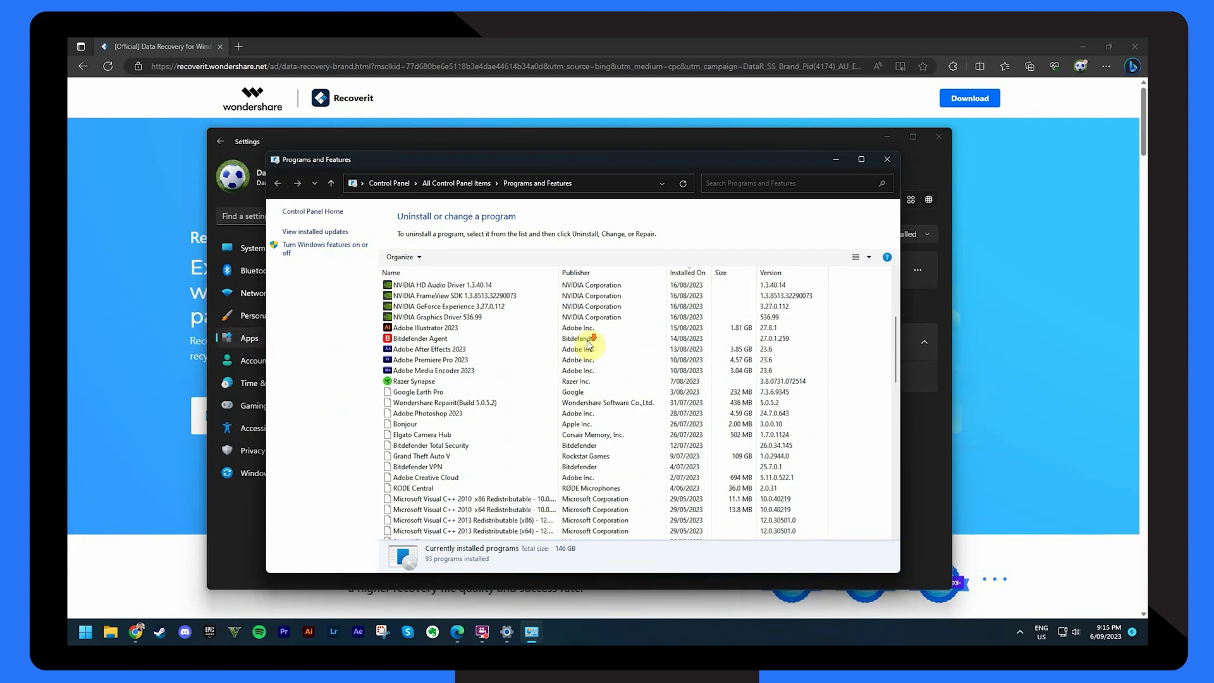
pyautogui.scroll(-4, 588, 344)
pyautogui.scroll(-3, 588, 344)
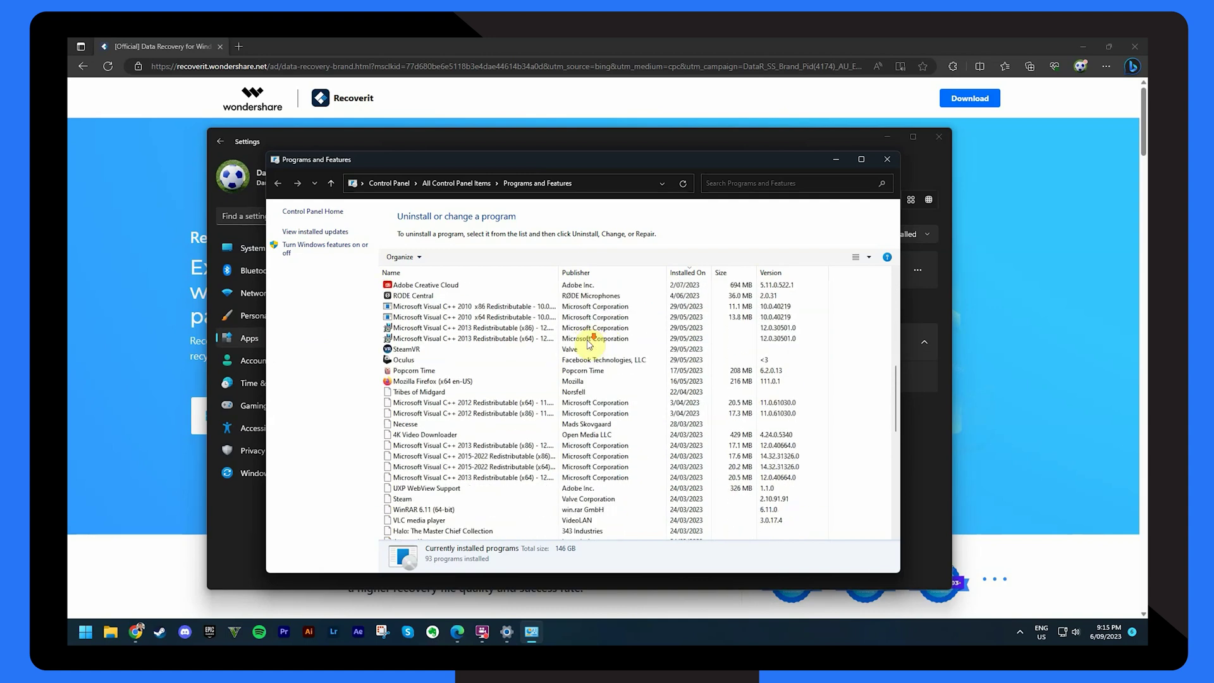
pyautogui.scroll(-3, 587, 343)
pyautogui.scroll(-4, 586, 343)
pyautogui.scroll(-3, 587, 344)
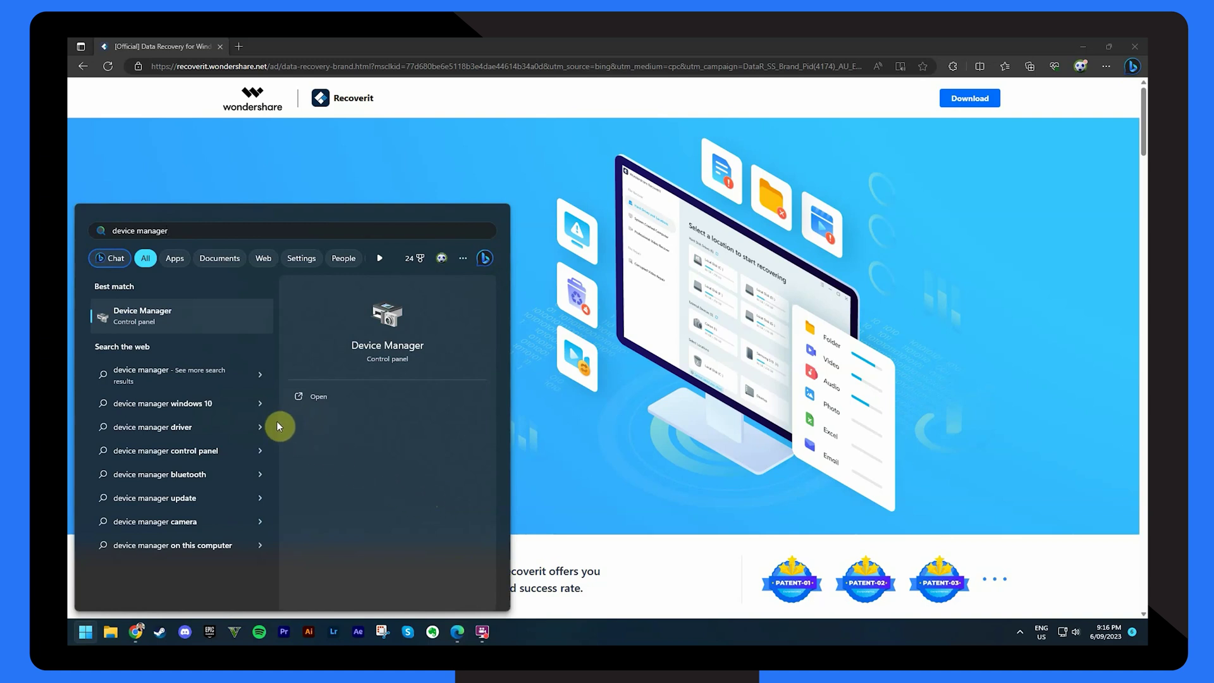
# Run Update driver on the Razer Naga Trinity mouse, confirming the best driver is already installed.
pyautogui.click(184, 321)
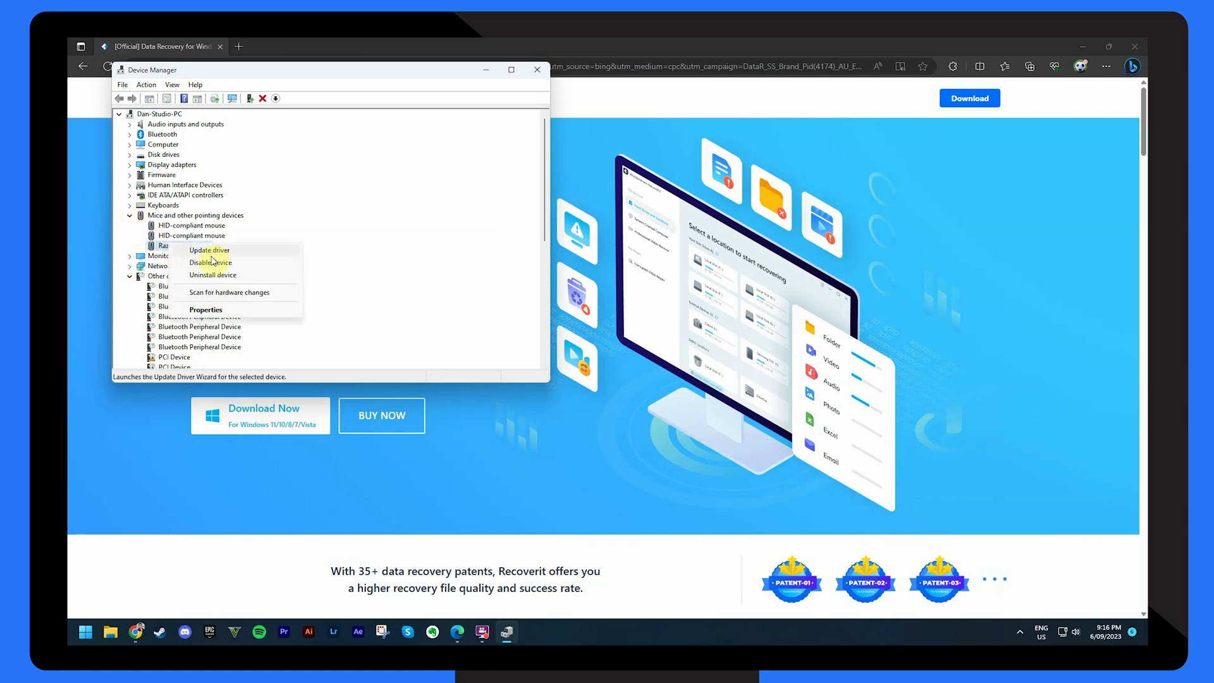
pyautogui.click(230, 253)
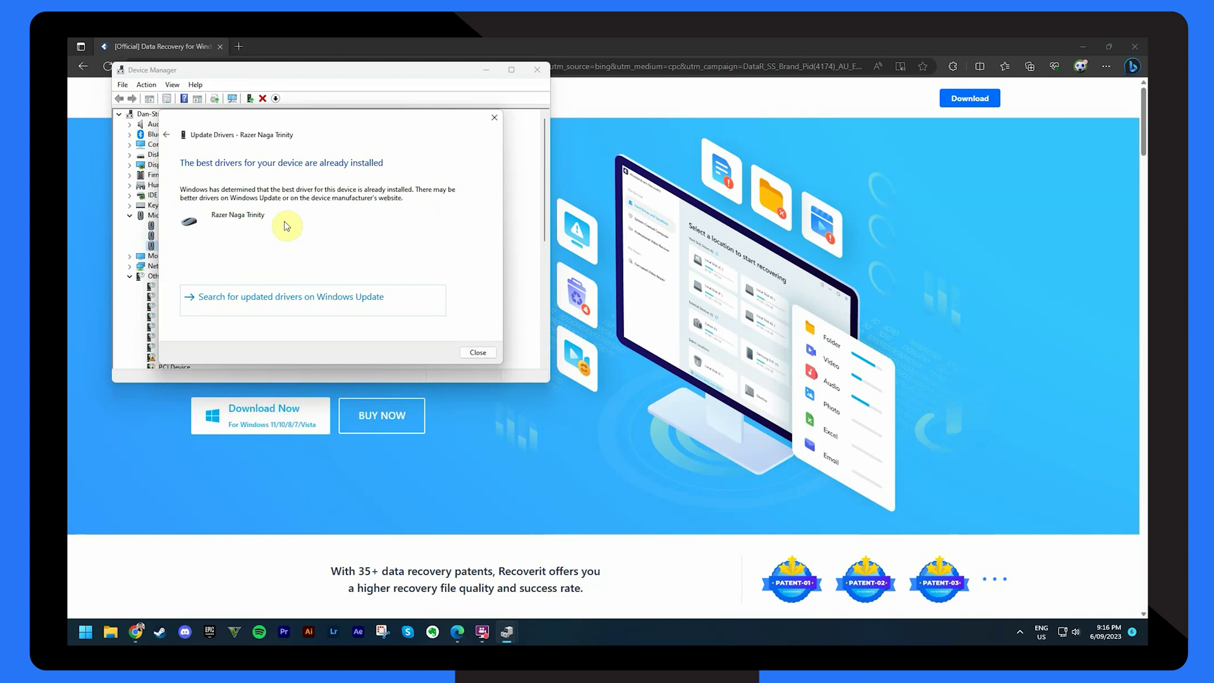
pyautogui.click(481, 352)
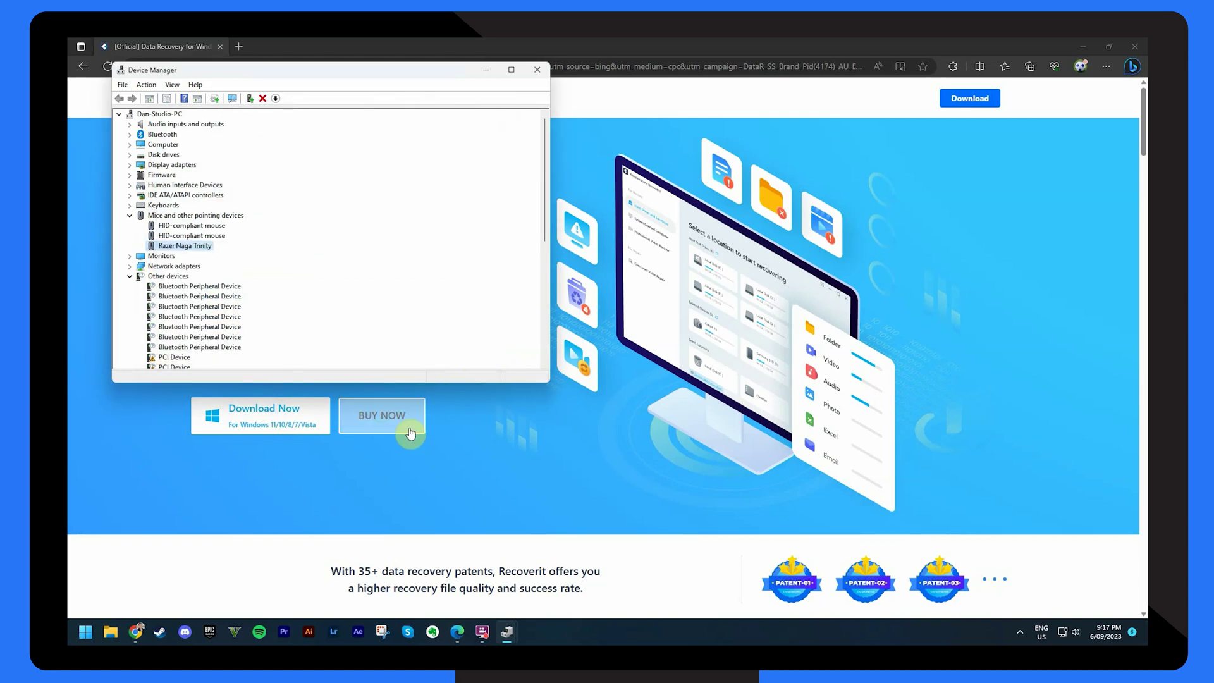
pyautogui.click(86, 633)
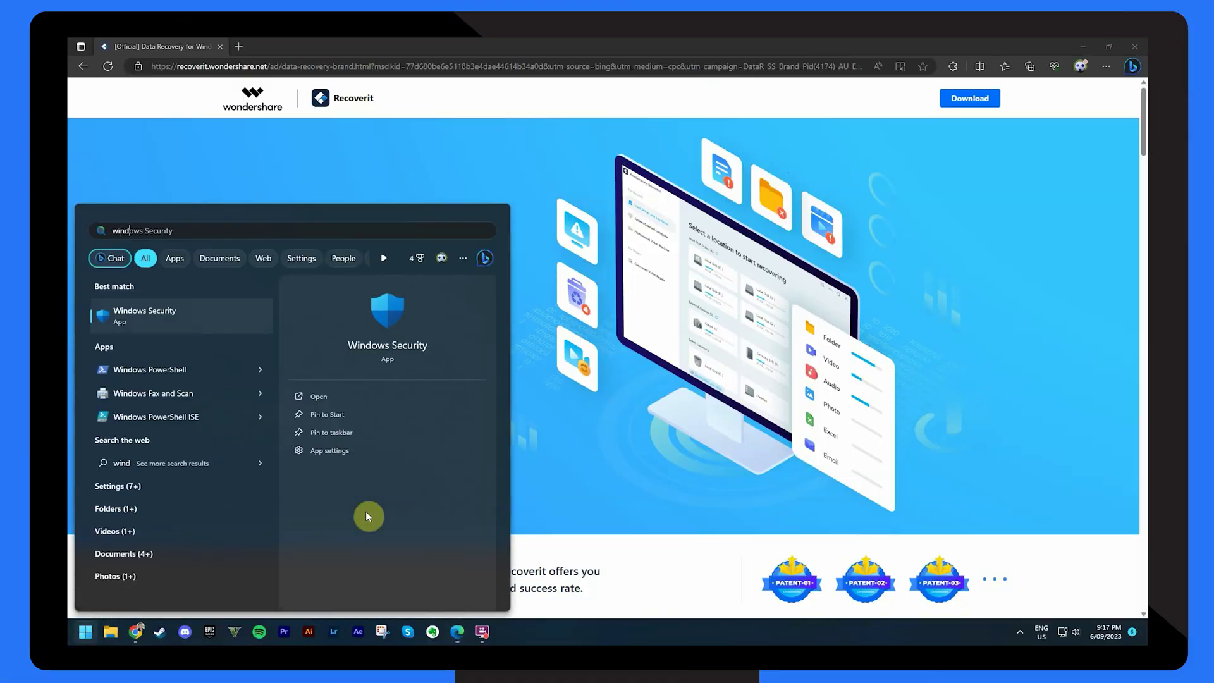
pyautogui.write('ows security')
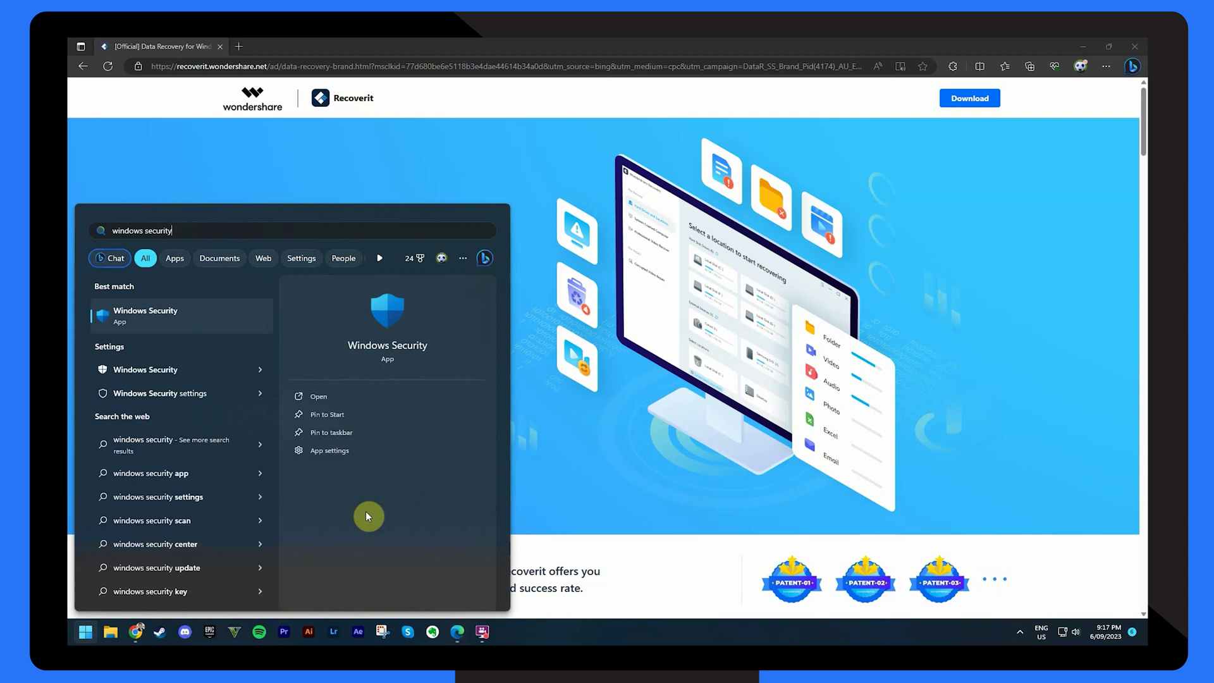
# Open Windows Security's Virus & threat protection page, confirming Bitdefender Antivirus is on.
pyautogui.click(178, 316)
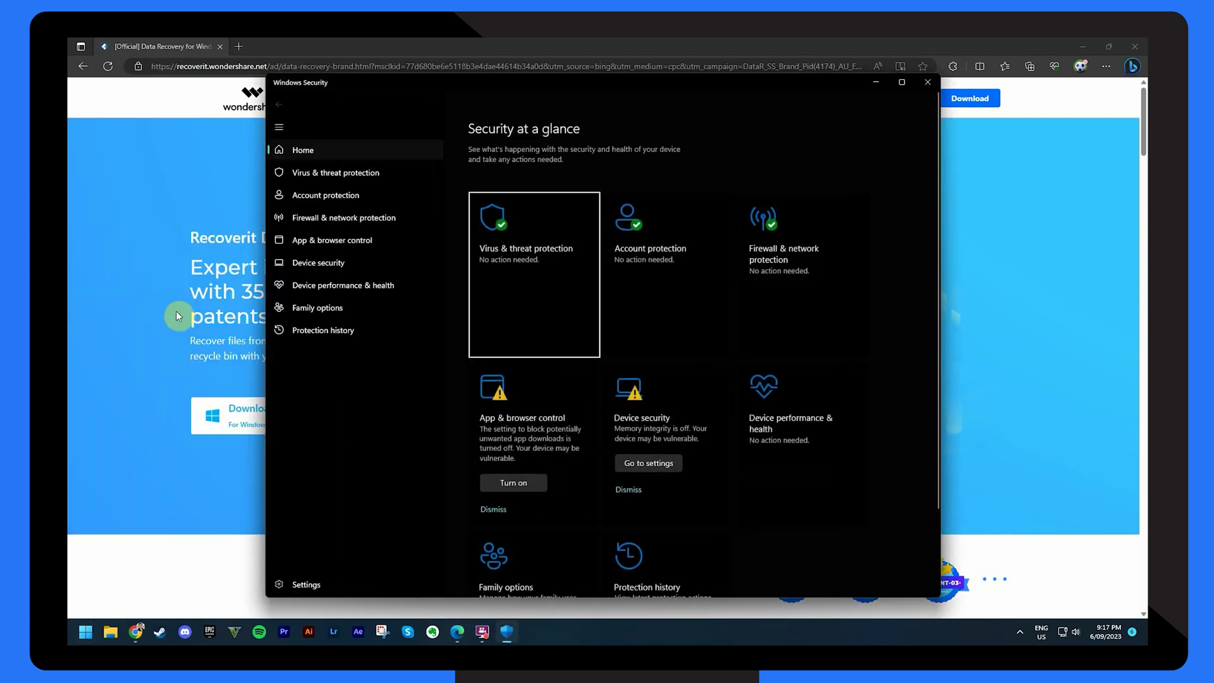
pyautogui.click(349, 172)
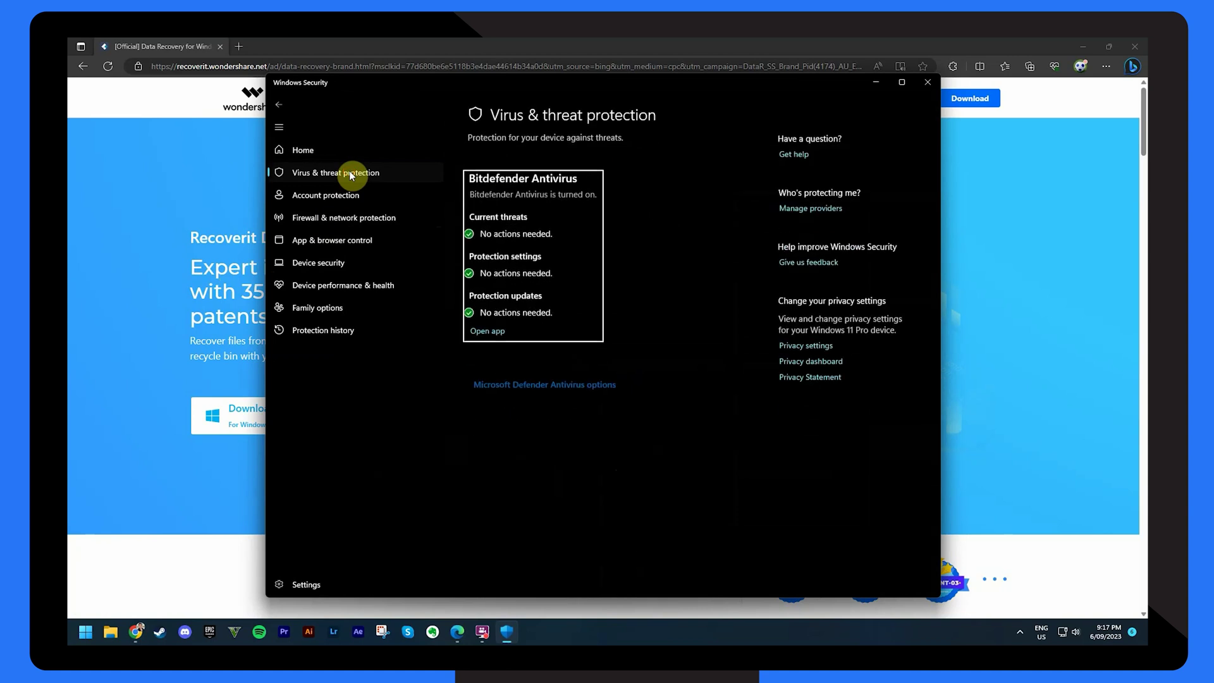